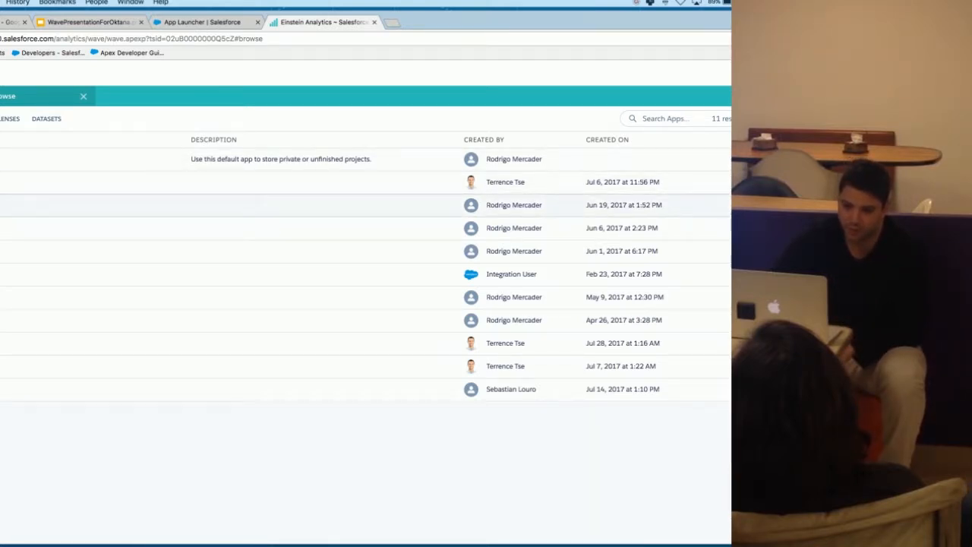
# Step: Open the ai_wave dataset from the Prospecting Placemats app as a new lens
pyautogui.click(3, 205)
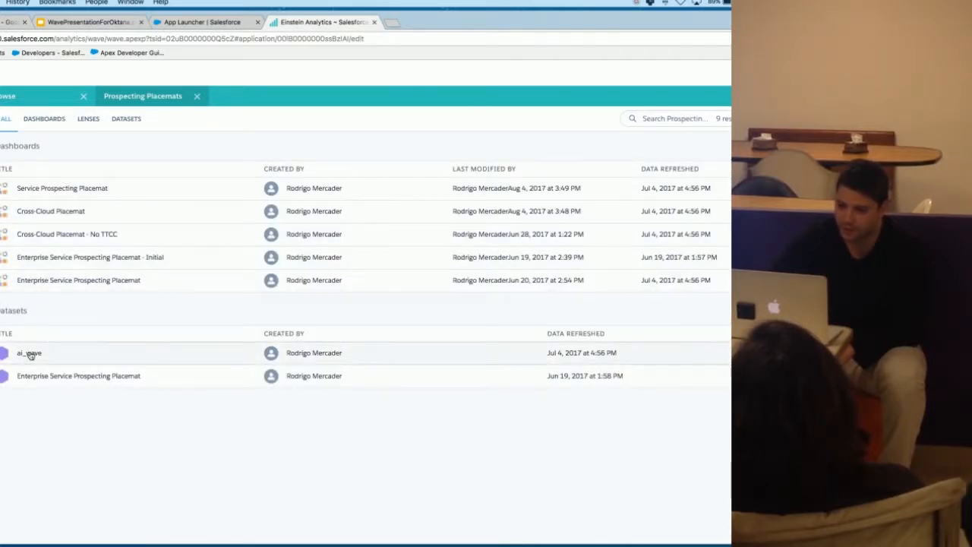
pyautogui.click(127, 123)
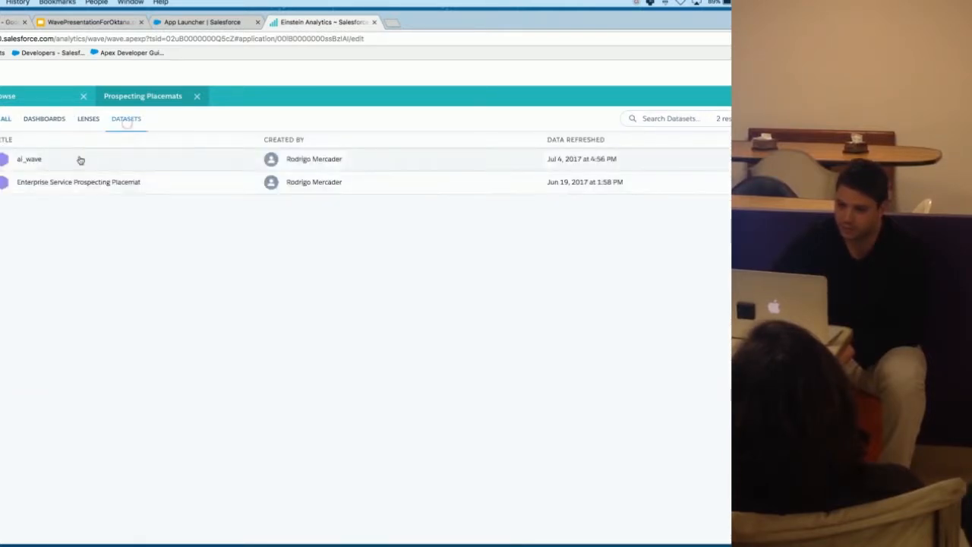
pyautogui.click(30, 161)
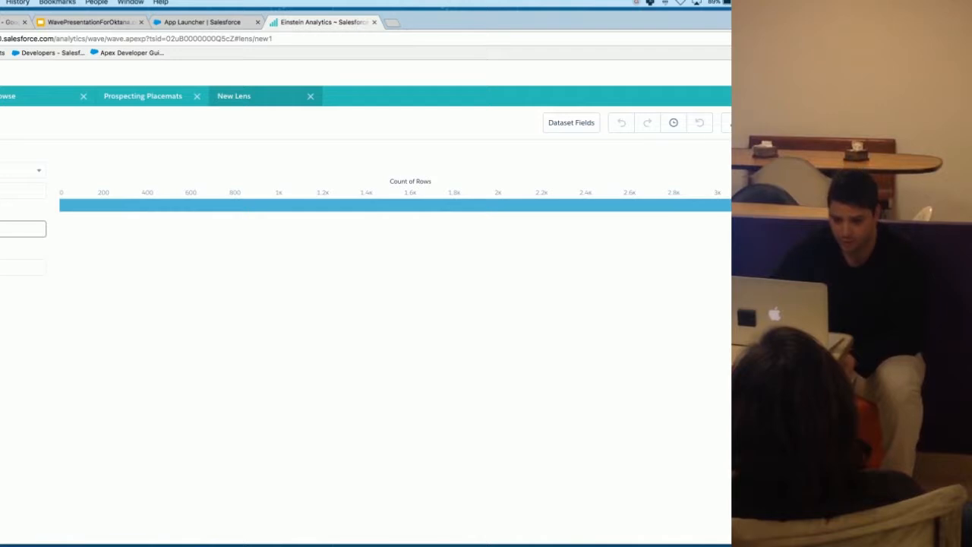
# Step: Group the lens by the Account Owner Macro Segment dimension
pyautogui.click(23, 228)
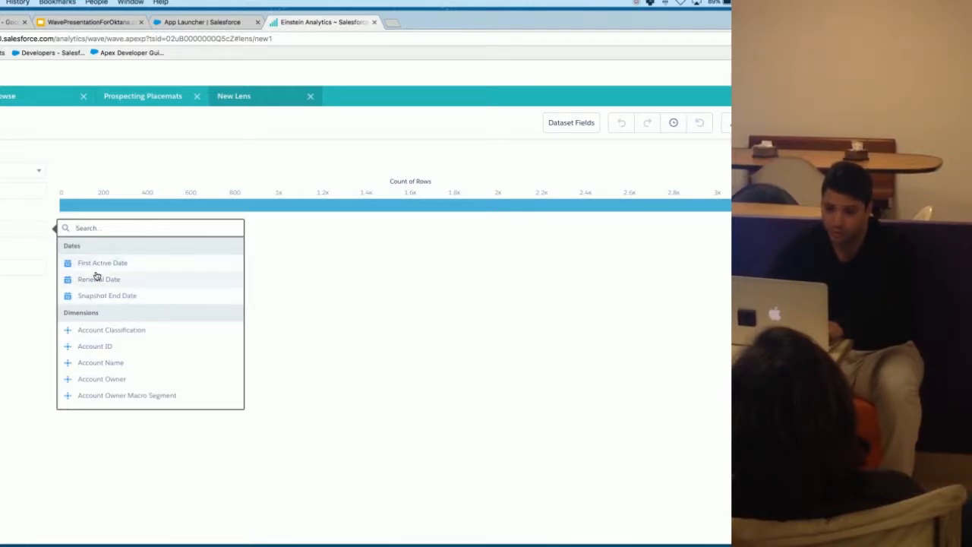
pyautogui.scroll(-10, 92, 312)
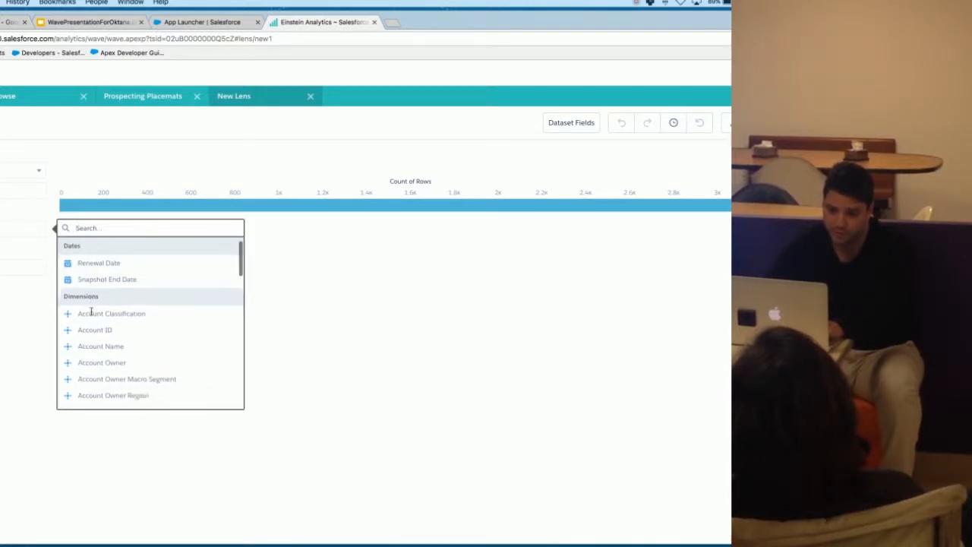
pyautogui.scroll(-3, 92, 315)
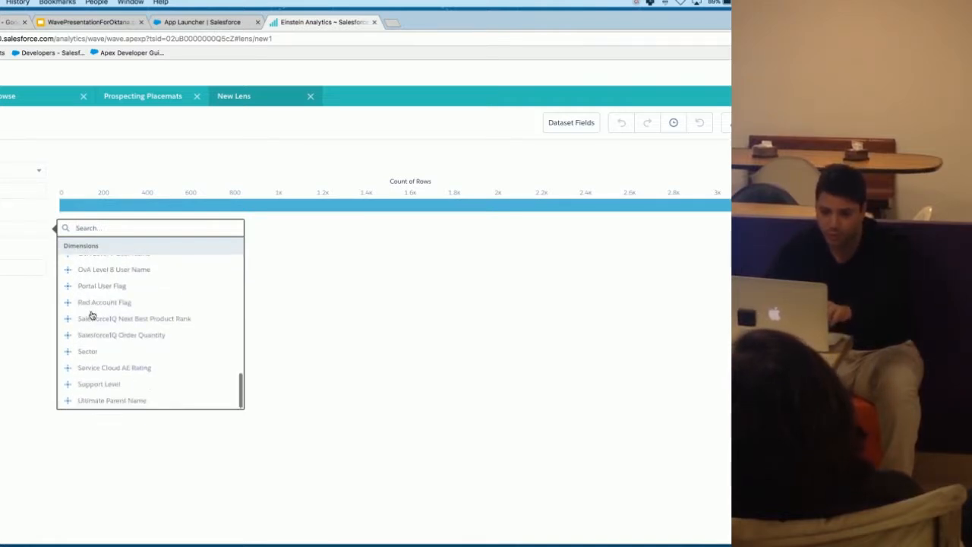
pyautogui.scroll(15, 92, 314)
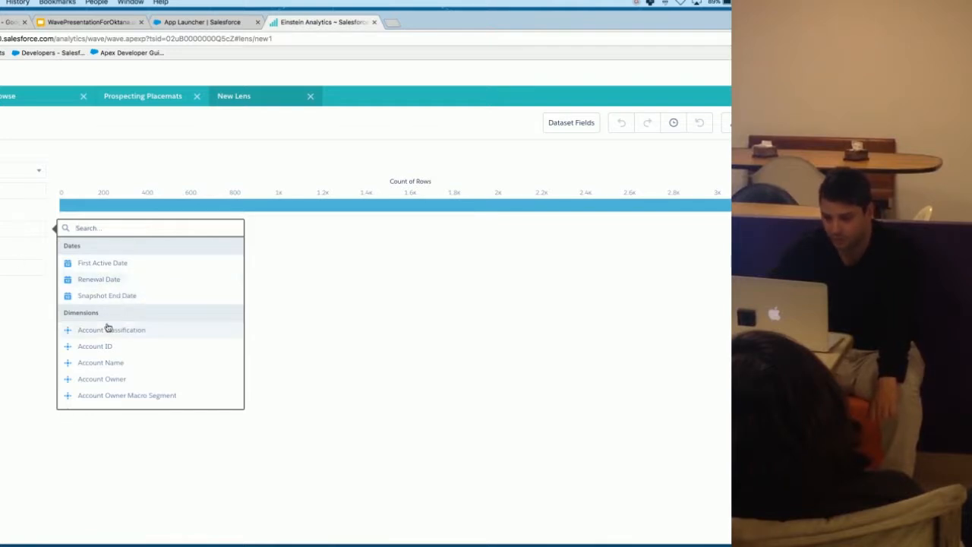
pyautogui.scroll(-3, 119, 353)
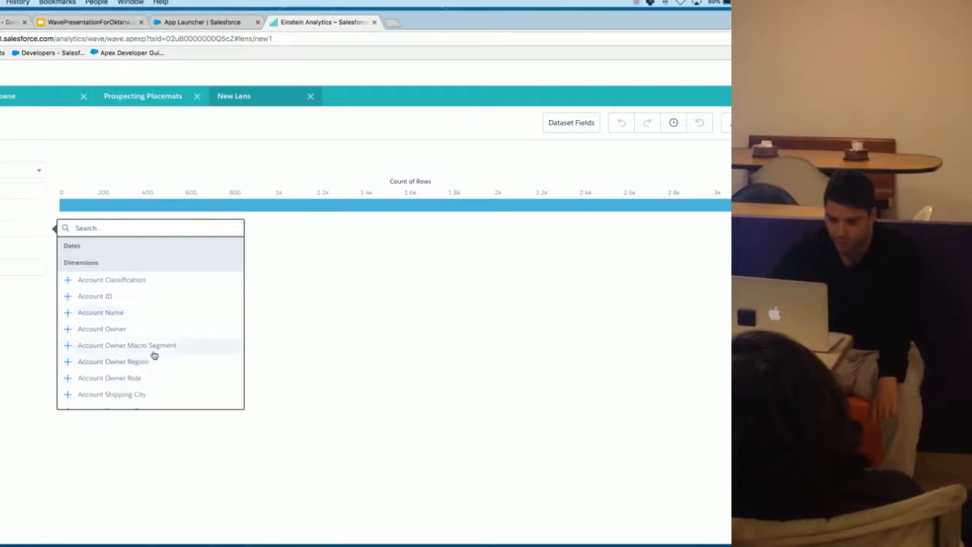
pyautogui.click(159, 347)
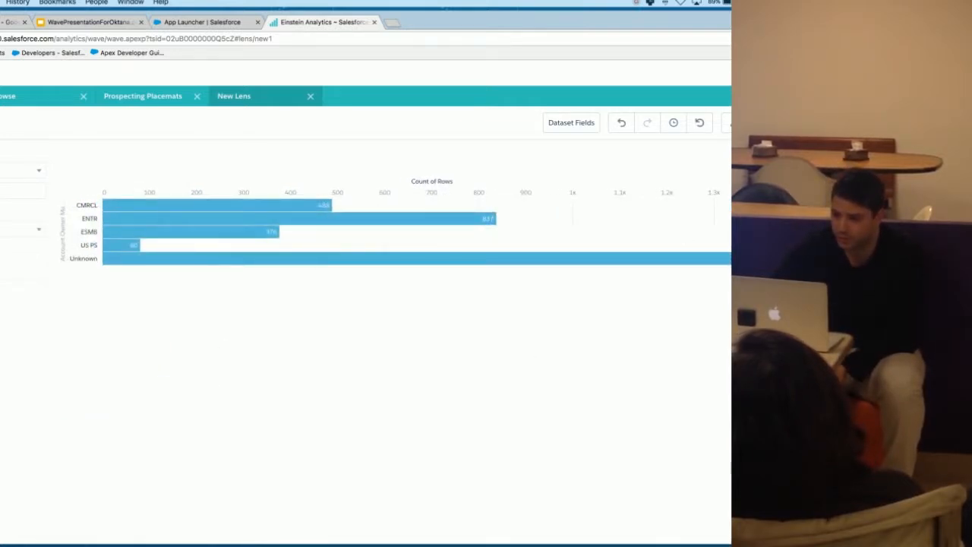
pyautogui.click(744, 152)
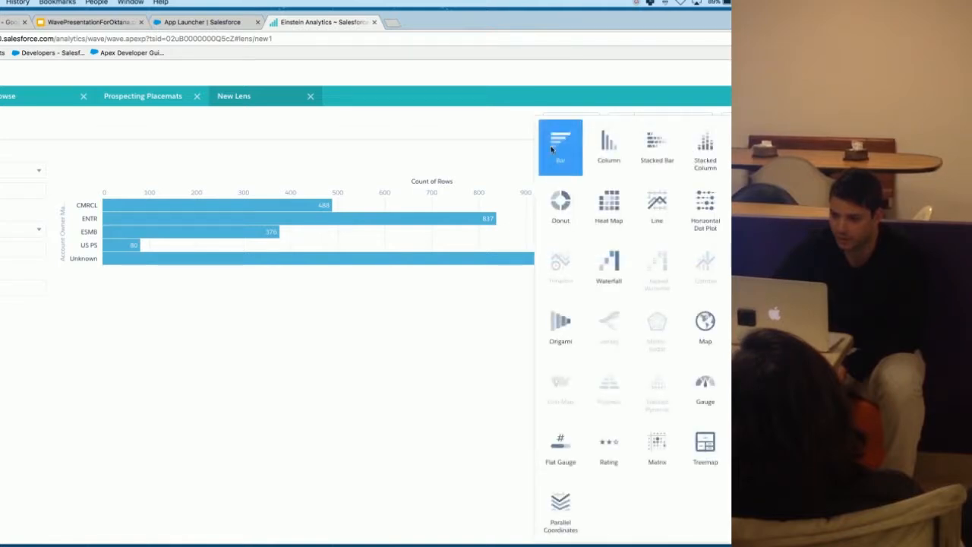
pyautogui.click(305, 341)
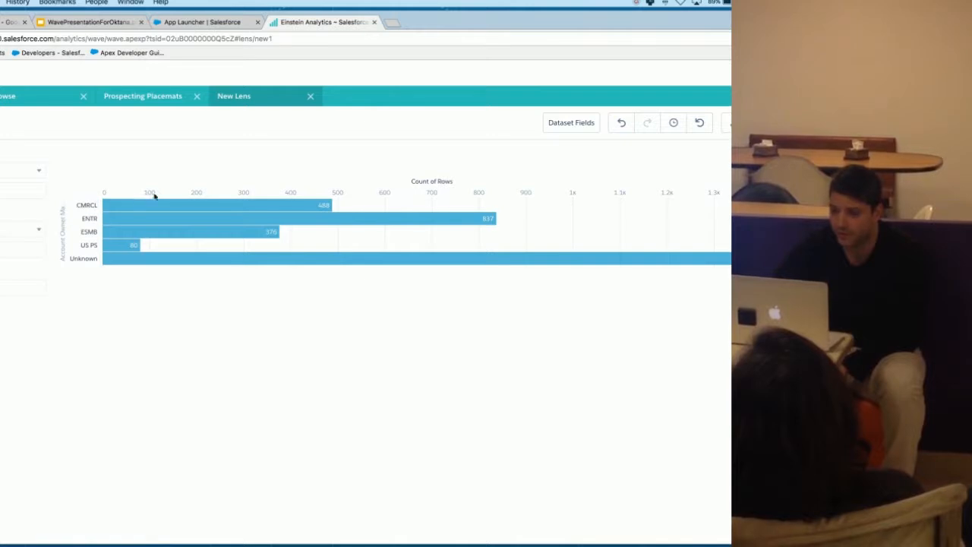
pyautogui.moveTo(308, 207)
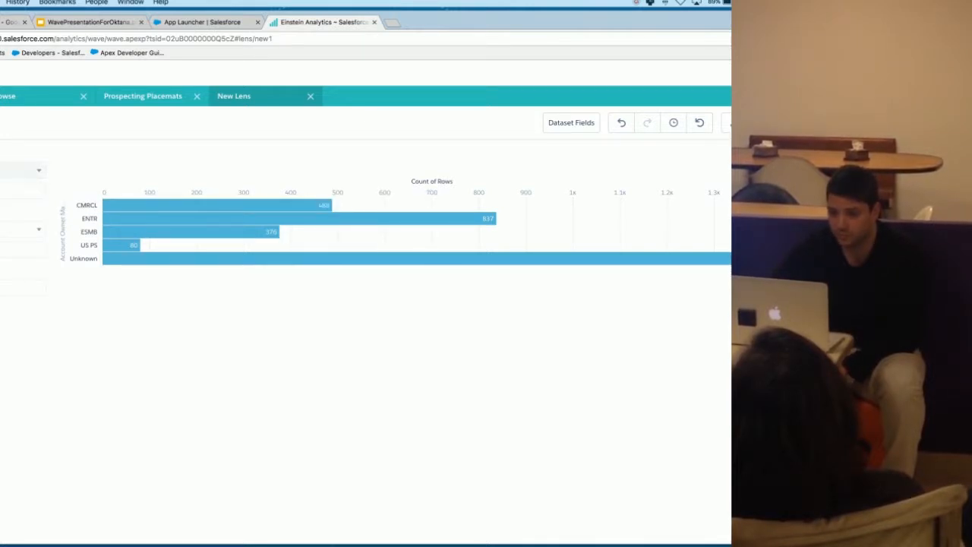
# Step: Change the lens measure from row count to the Sum of CRM Licenses
pyautogui.click(20, 170)
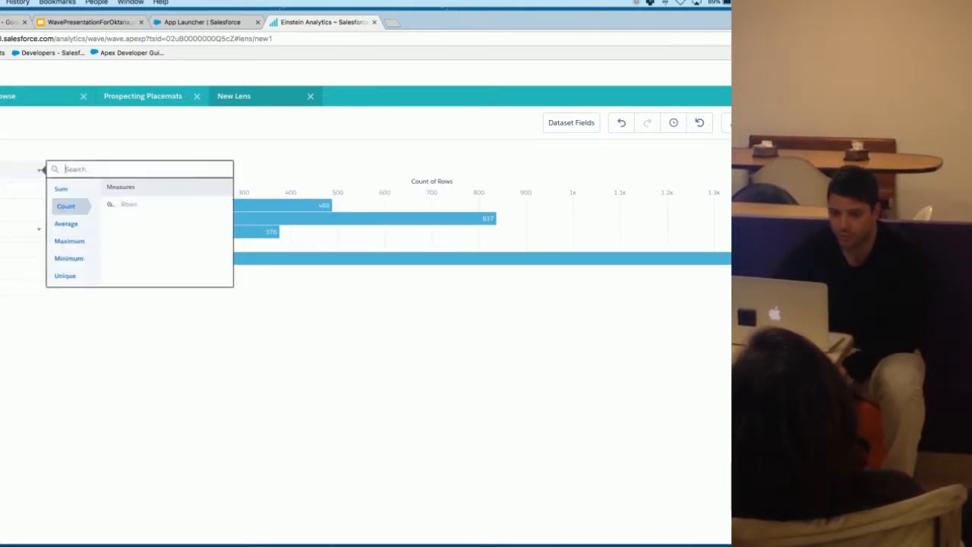
pyautogui.click(64, 190)
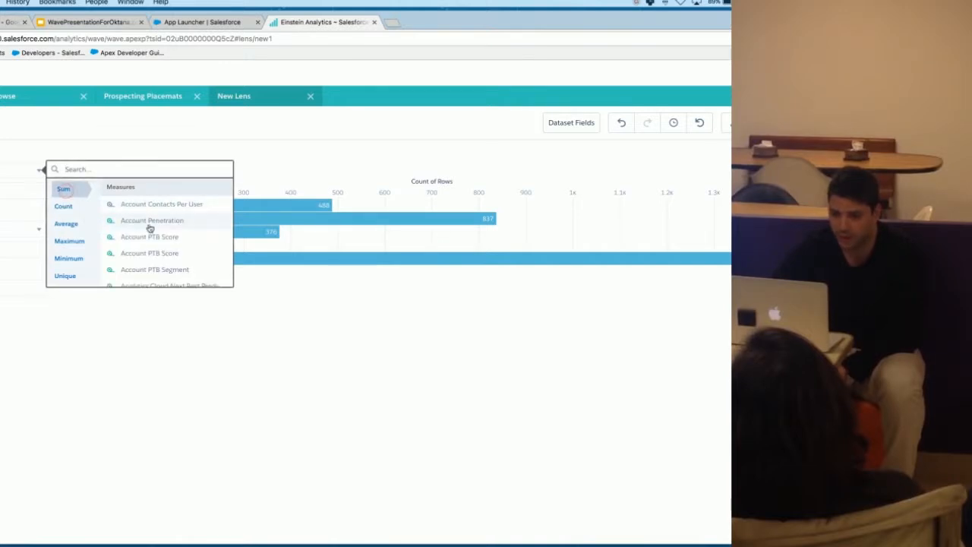
pyautogui.scroll(-3, 157, 252)
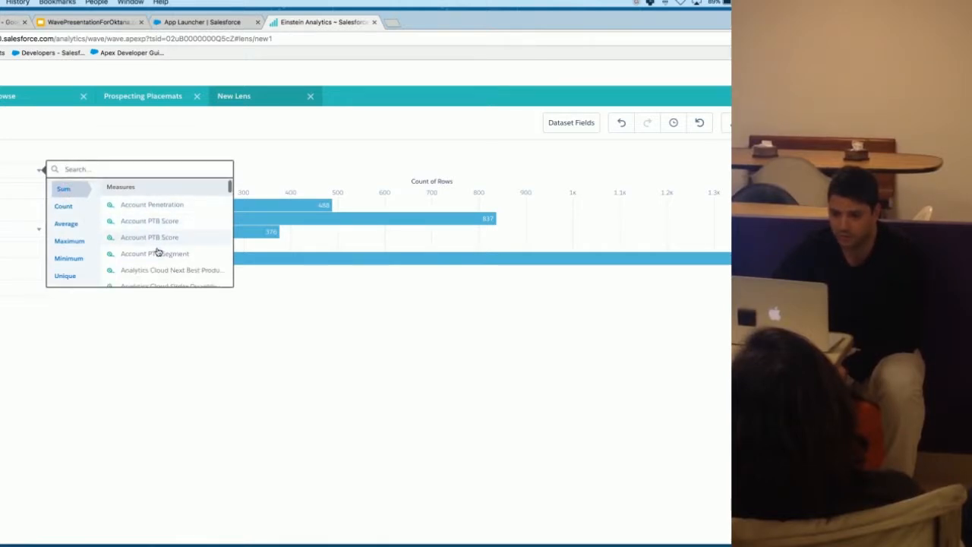
pyautogui.scroll(-3, 163, 247)
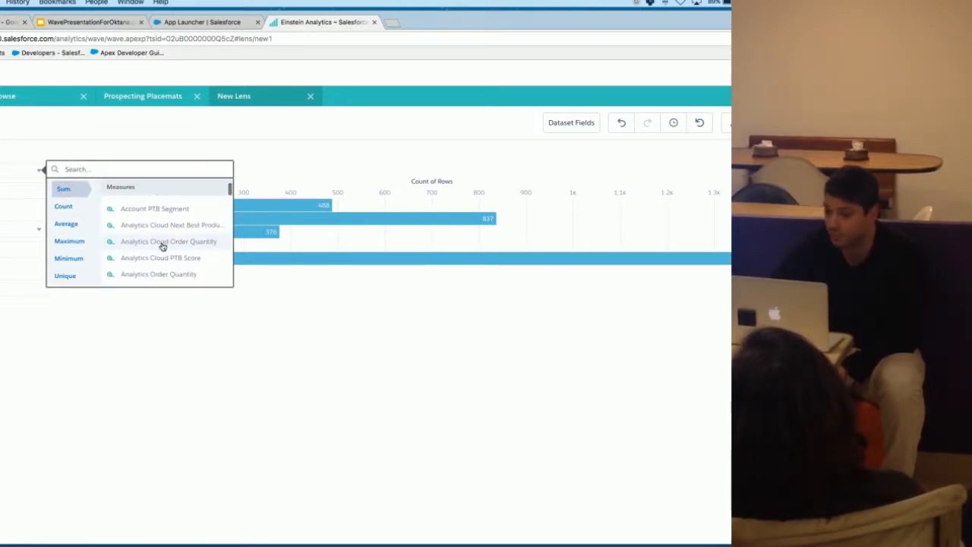
pyautogui.scroll(-5, 144, 230)
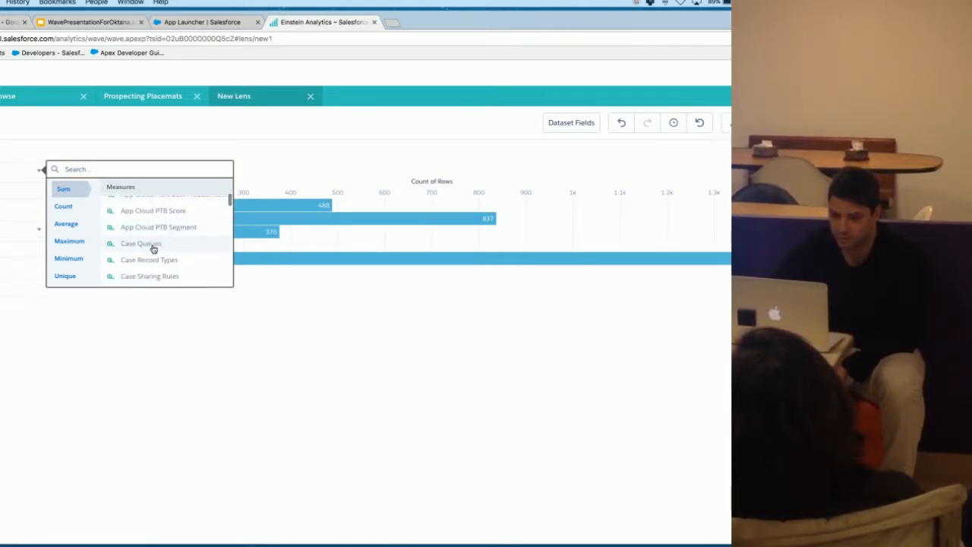
pyautogui.scroll(-2, 156, 246)
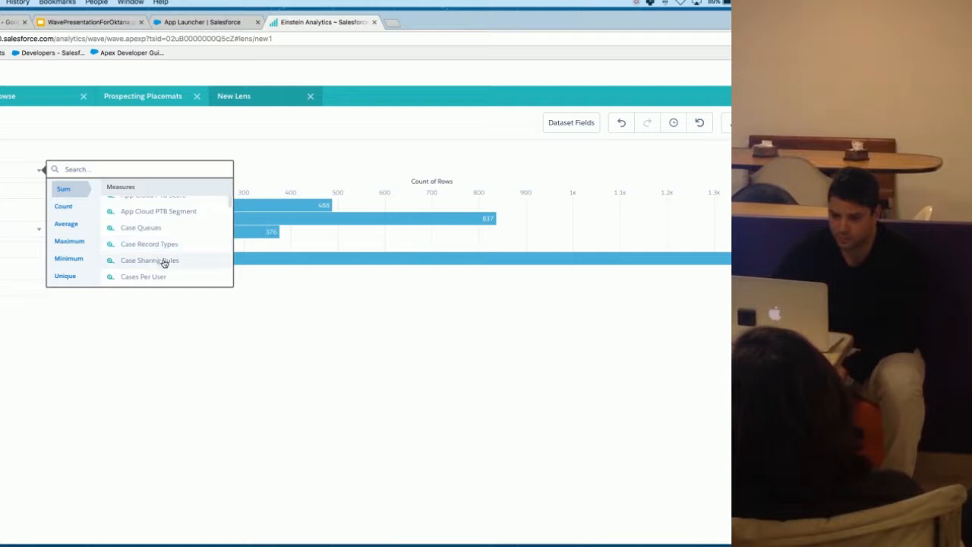
pyautogui.click(154, 259)
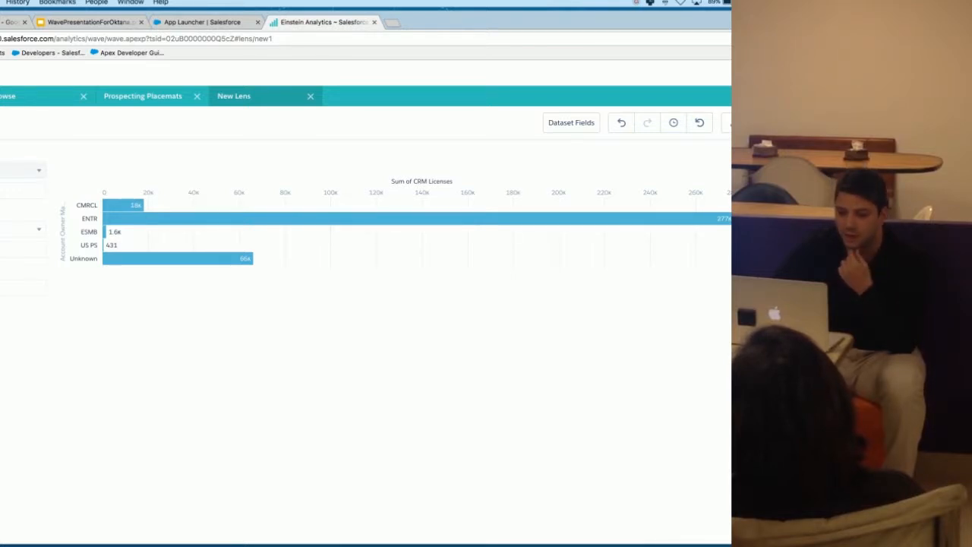
# Step: Add a filter where Account Owner Macro Segment equals CMRCL or ENTR
pyautogui.click(23, 287)
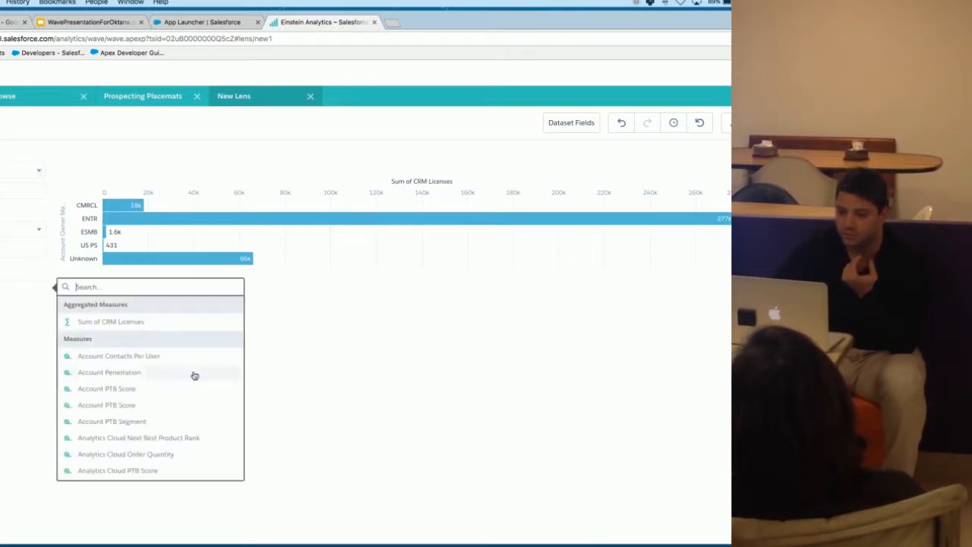
pyautogui.scroll(-5, 130, 359)
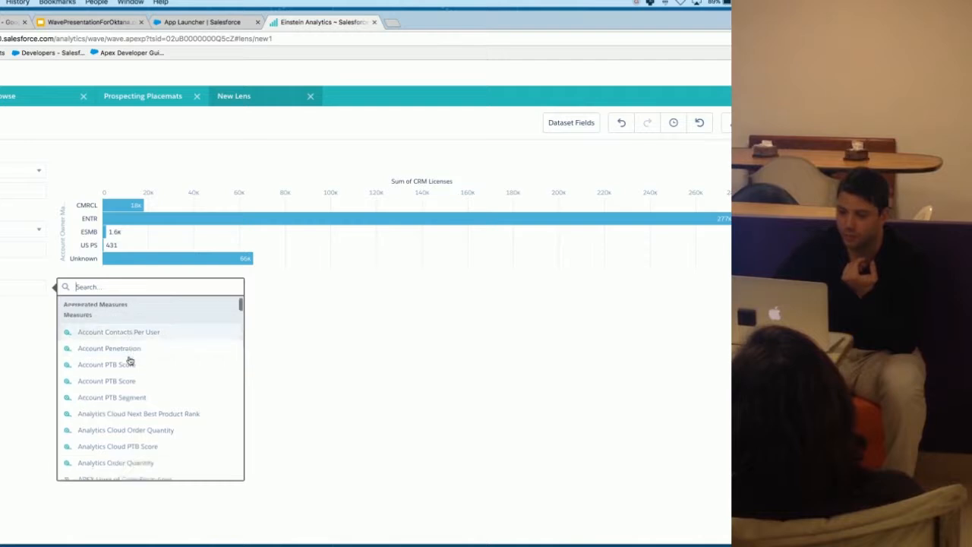
pyautogui.scroll(-15, 130, 360)
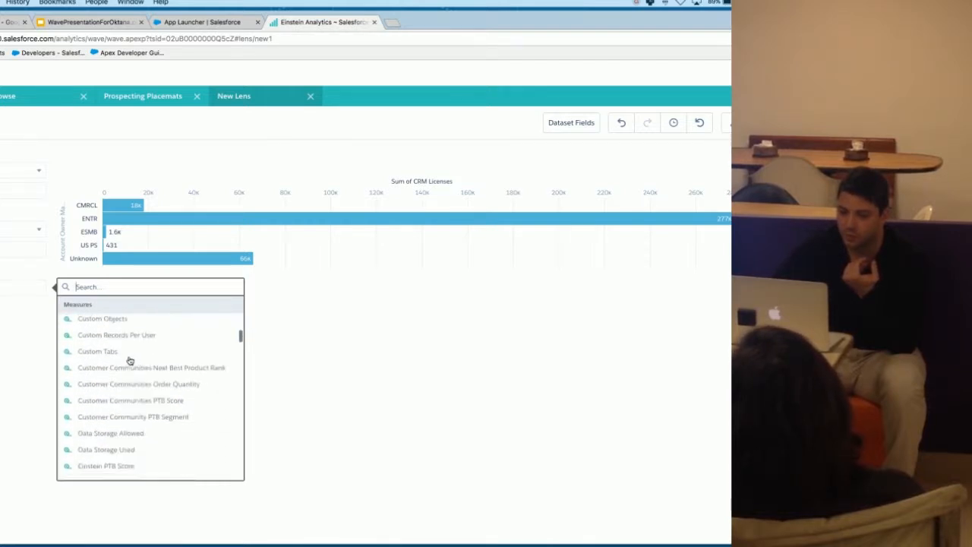
pyautogui.scroll(-15, 130, 360)
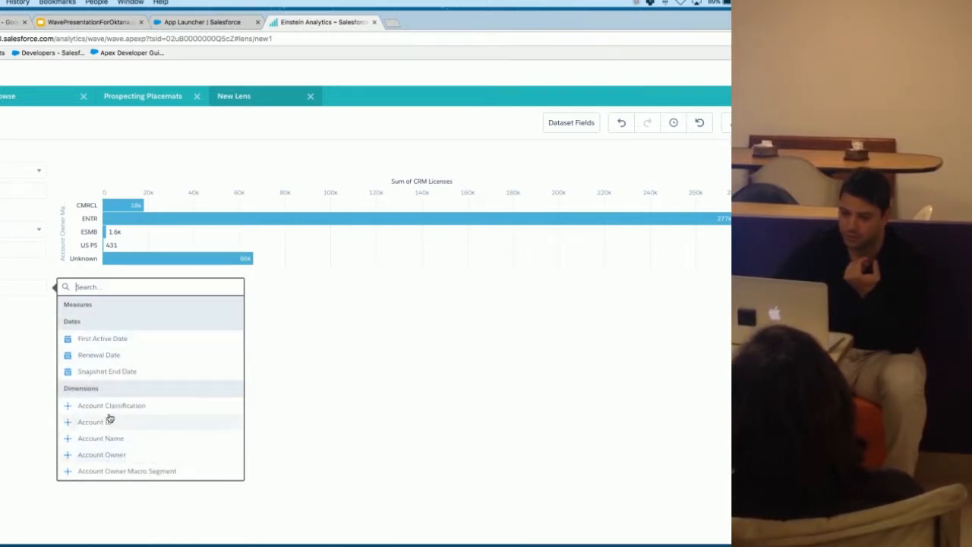
pyautogui.scroll(-1, 114, 457)
pyautogui.click(142, 443)
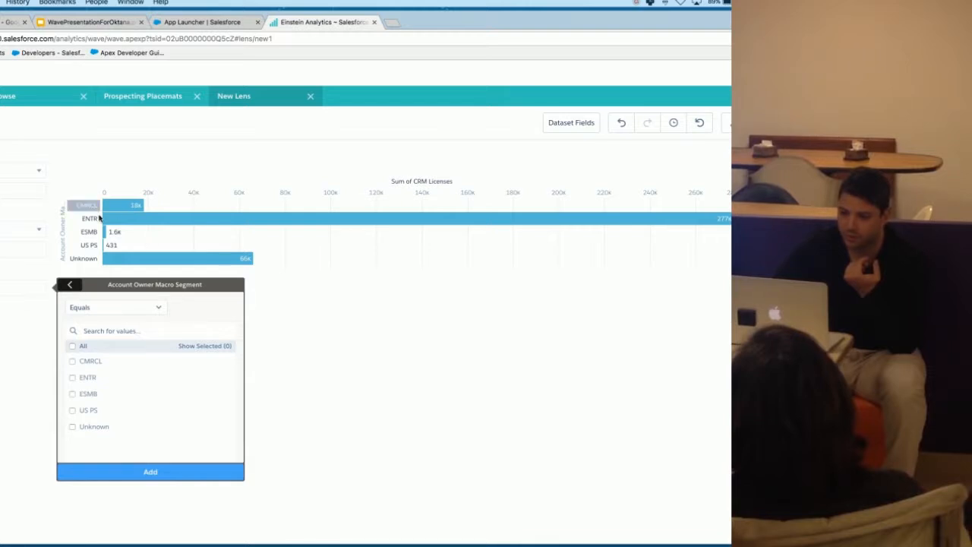
pyautogui.click(72, 362)
pyautogui.click(73, 377)
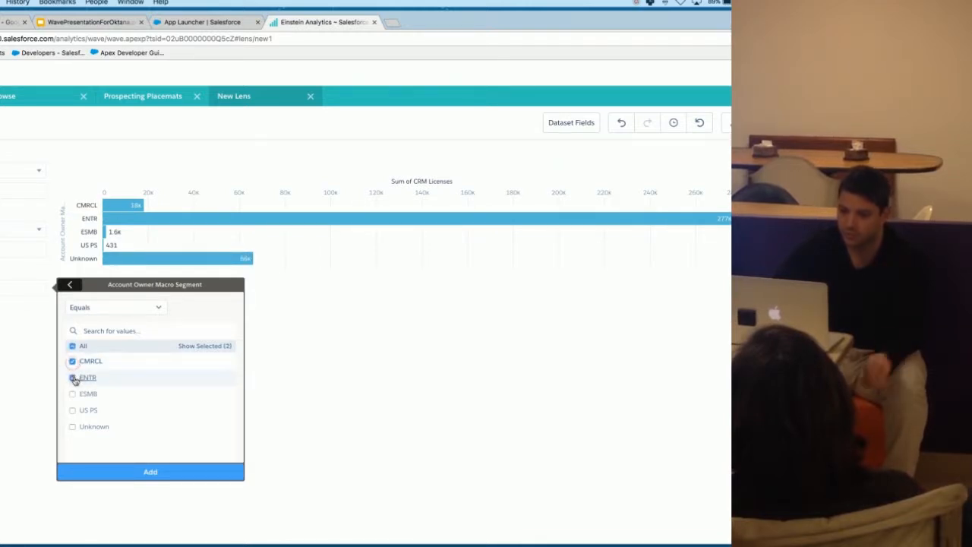
pyautogui.click(149, 472)
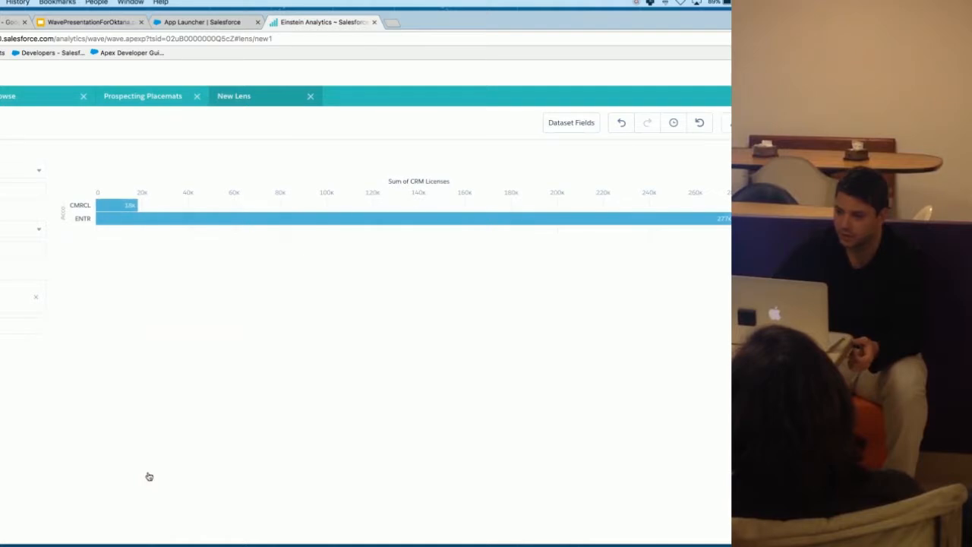
pyautogui.click(580, 128)
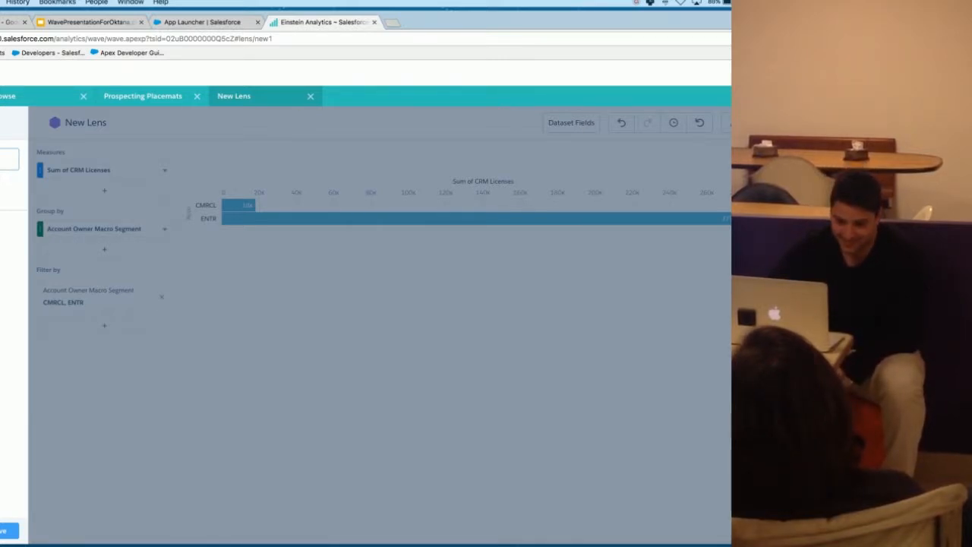
pyautogui.scroll(-15, 11, 342)
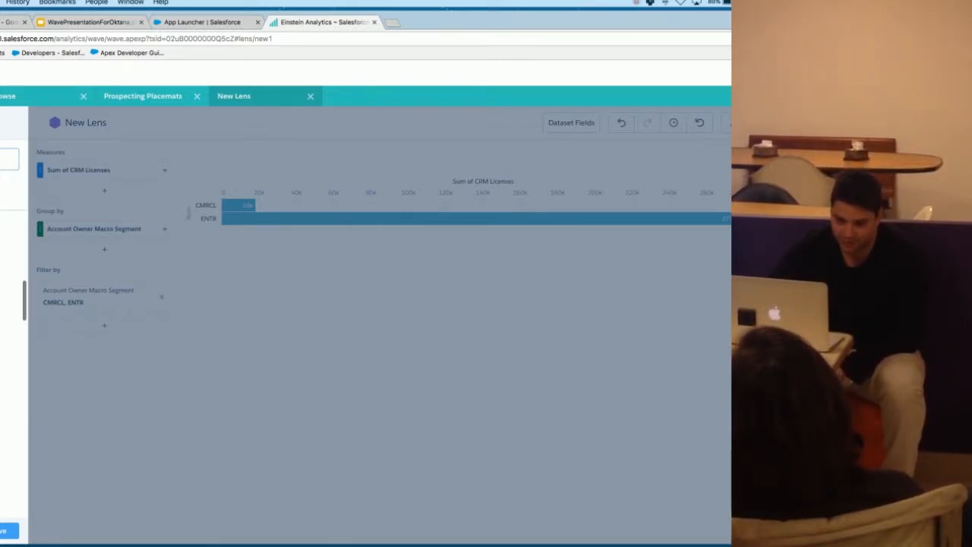
pyautogui.click(609, 204)
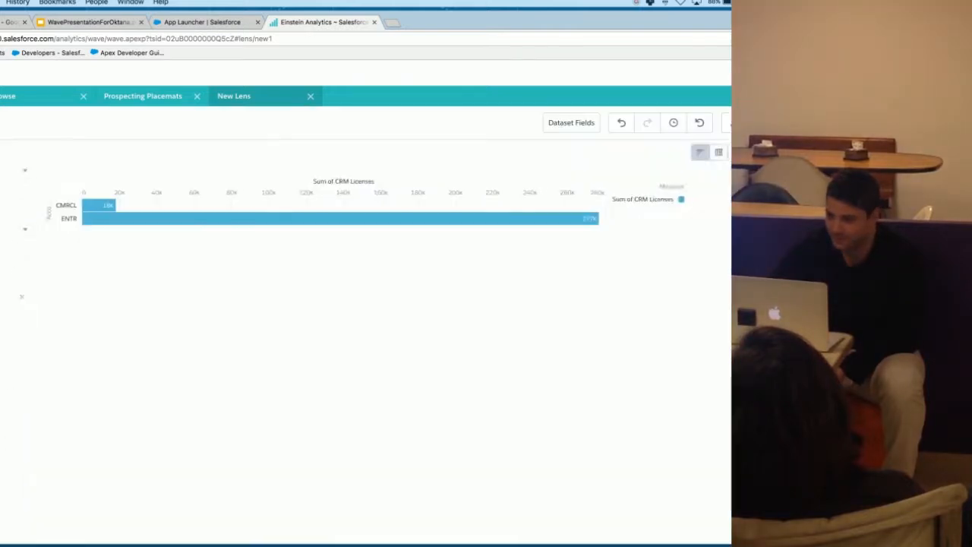
# Step: Change the lens visualization to a Donut chart, and select and deselect its ENTR segment
pyautogui.click(725, 123)
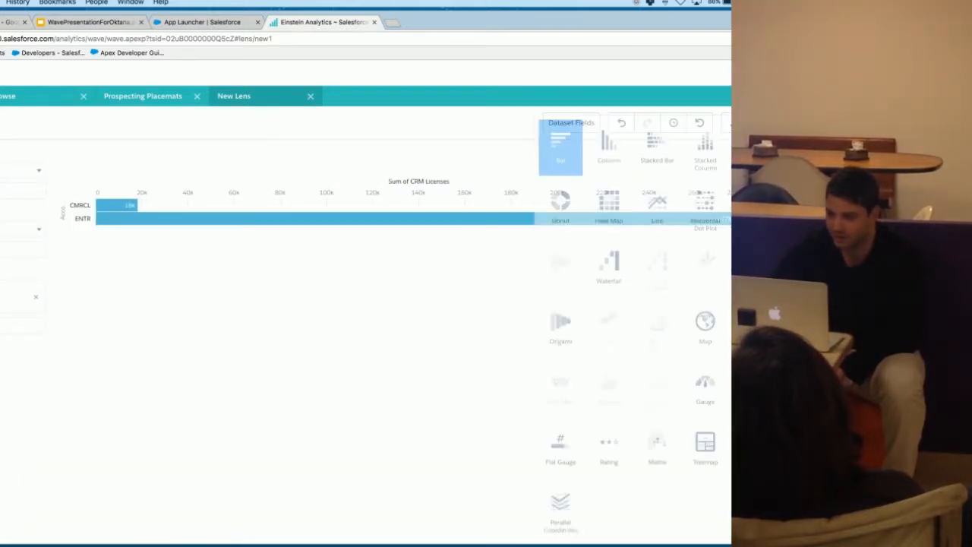
pyautogui.click(575, 213)
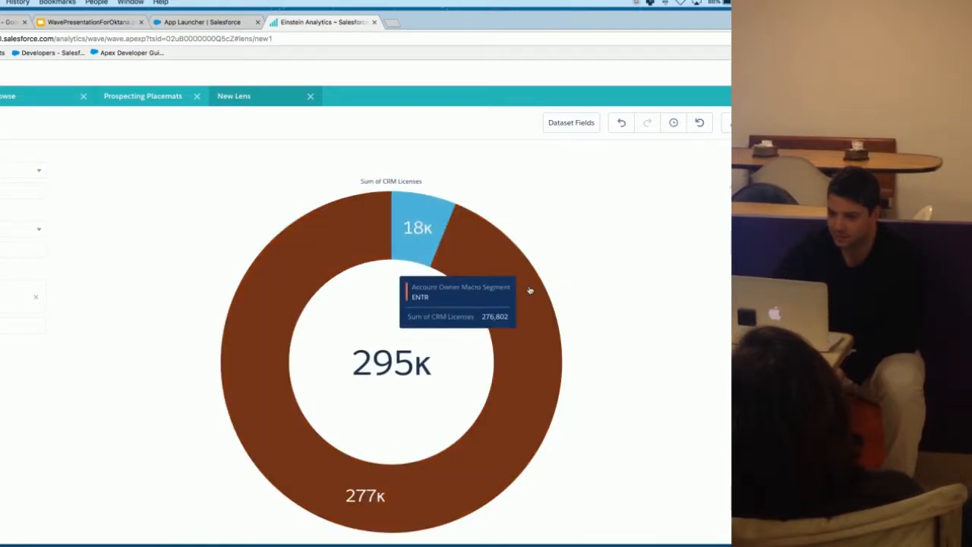
pyautogui.click(529, 292)
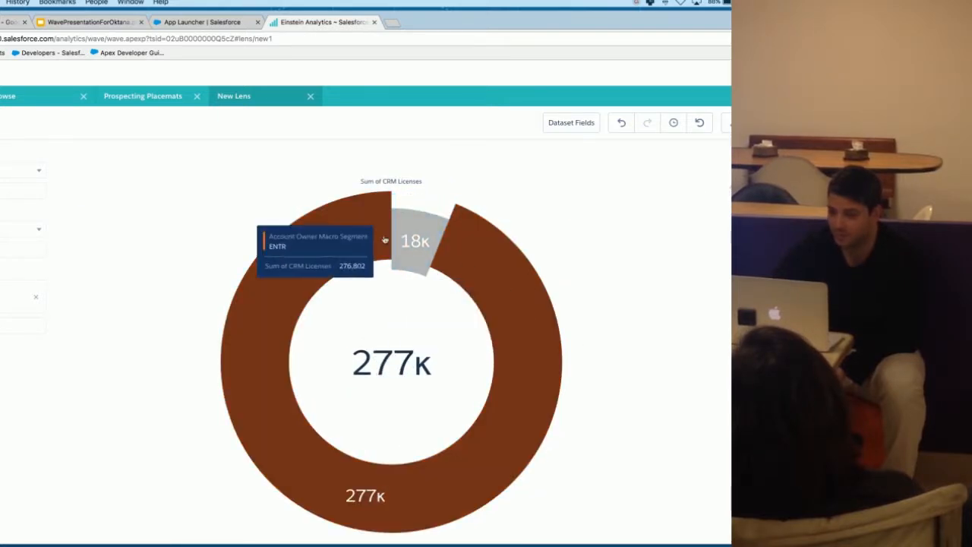
pyautogui.click(458, 253)
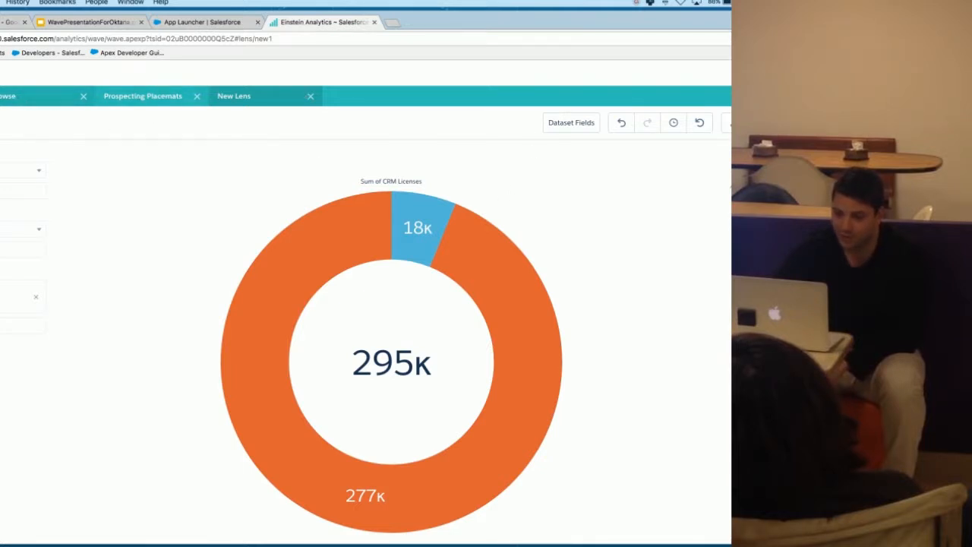
# Step: Switch to the WavePresentationForOktana slides and present them full screen, advancing from Lens Exploration Demo to the Dashboards slide
pyautogui.click(74, 24)
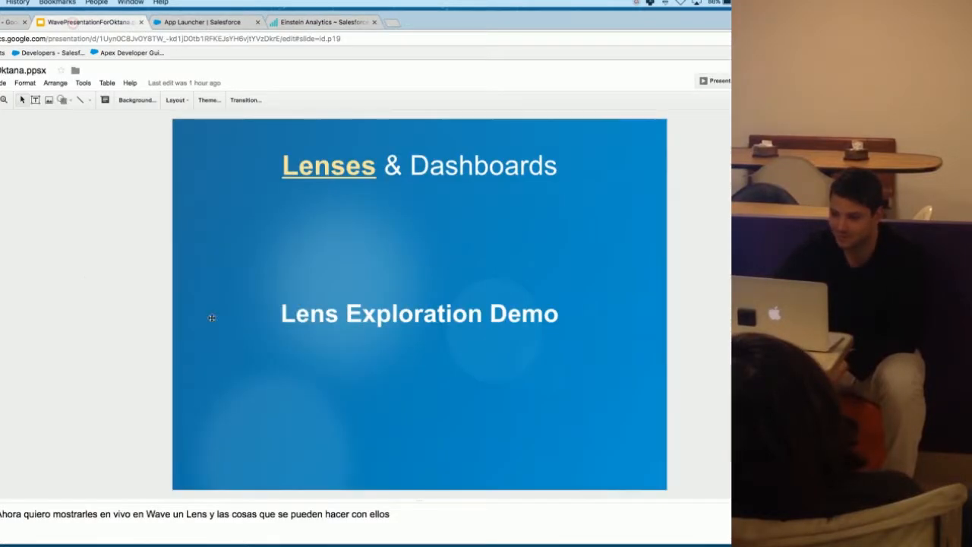
pyautogui.click(716, 81)
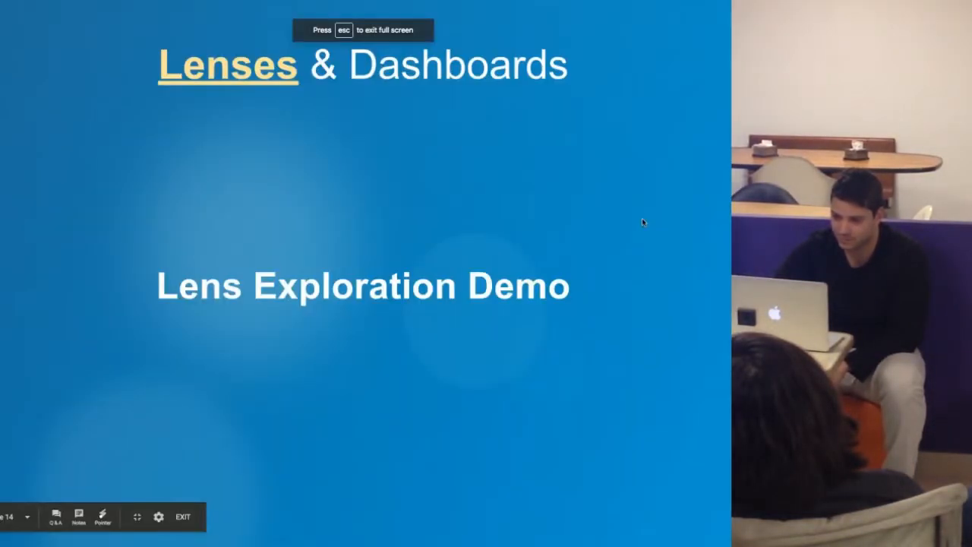
pyautogui.click(579, 250)
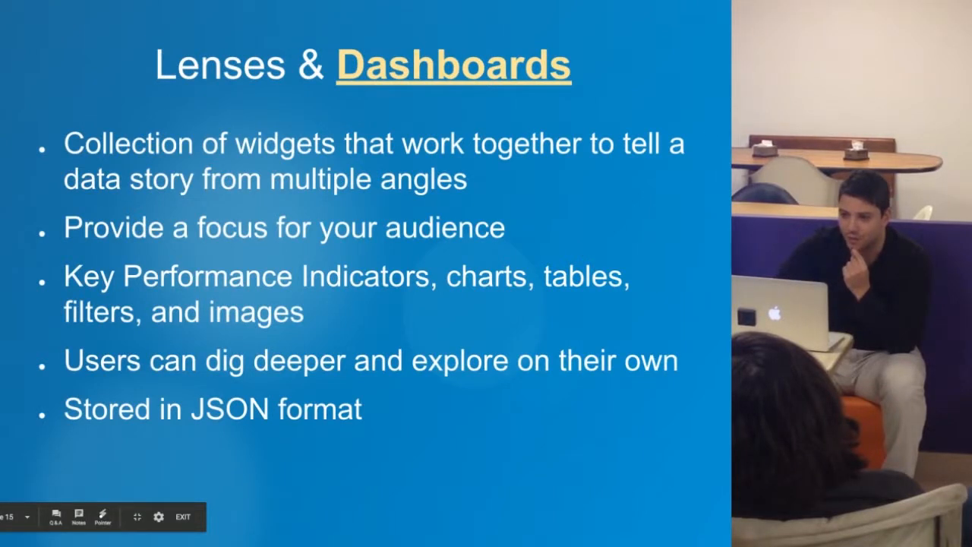